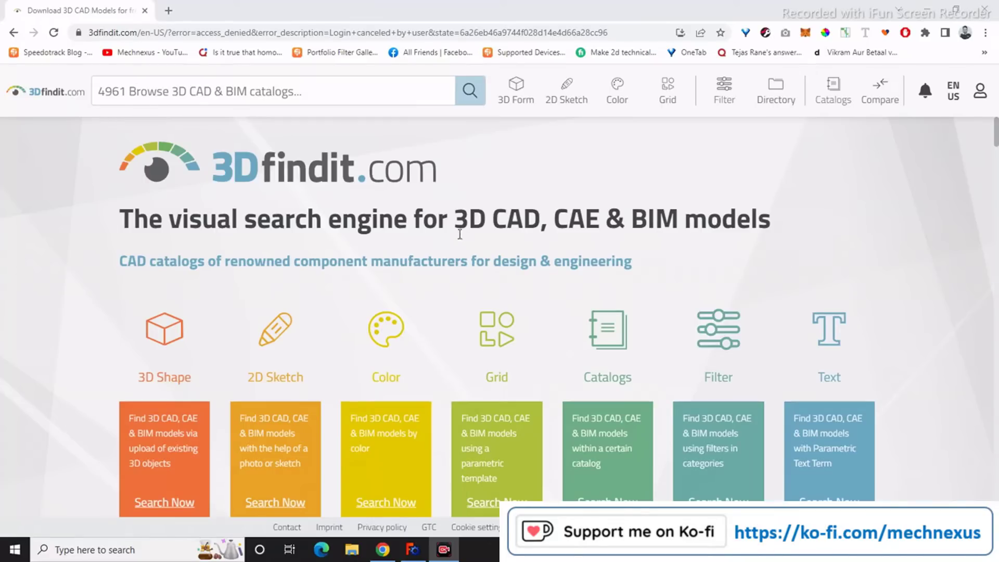
View the 3Dfindit.com login form, then the Create Free Account registration form.
left_click_drag(457, 220, 786, 228)
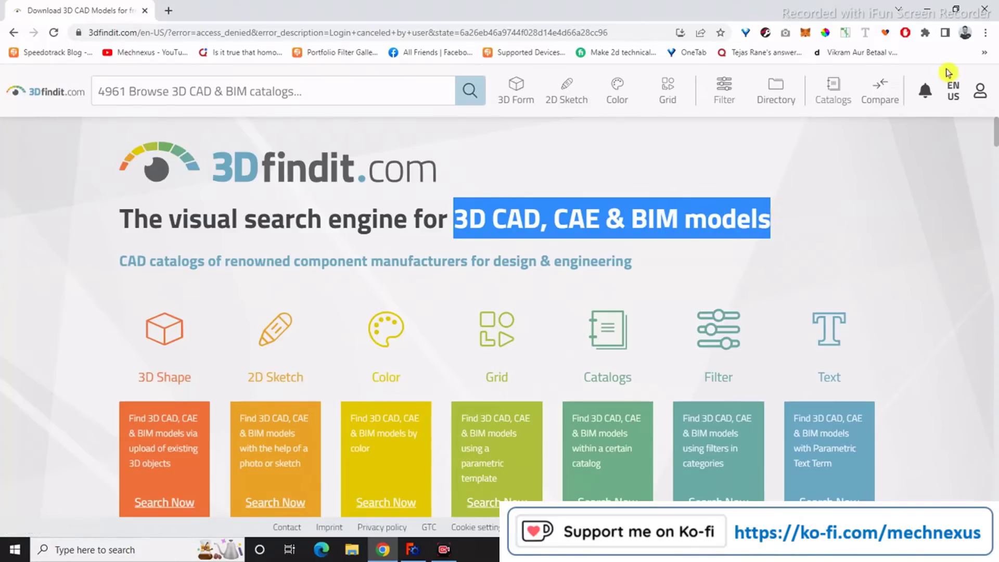
left_click(981, 93)
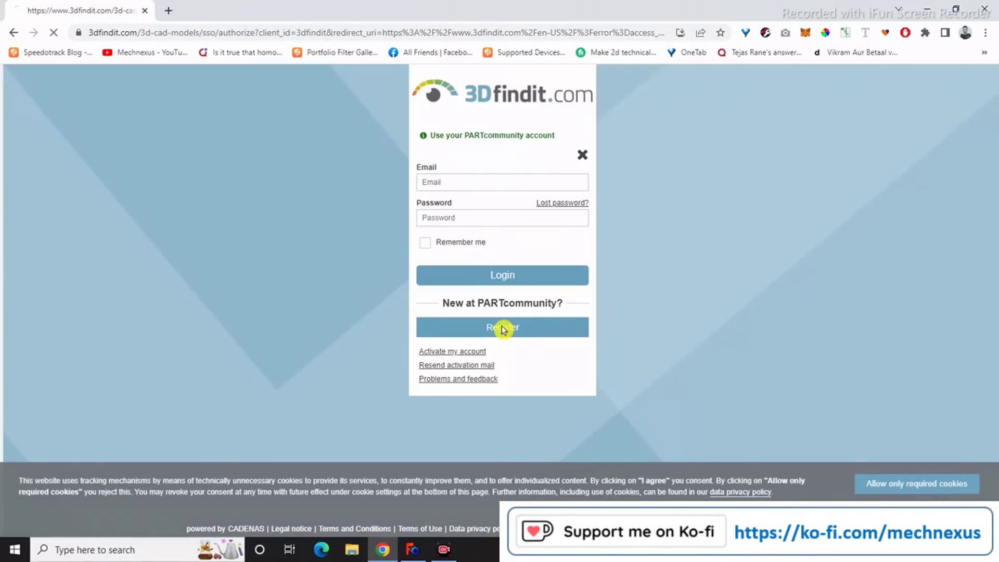
left_click(502, 327)
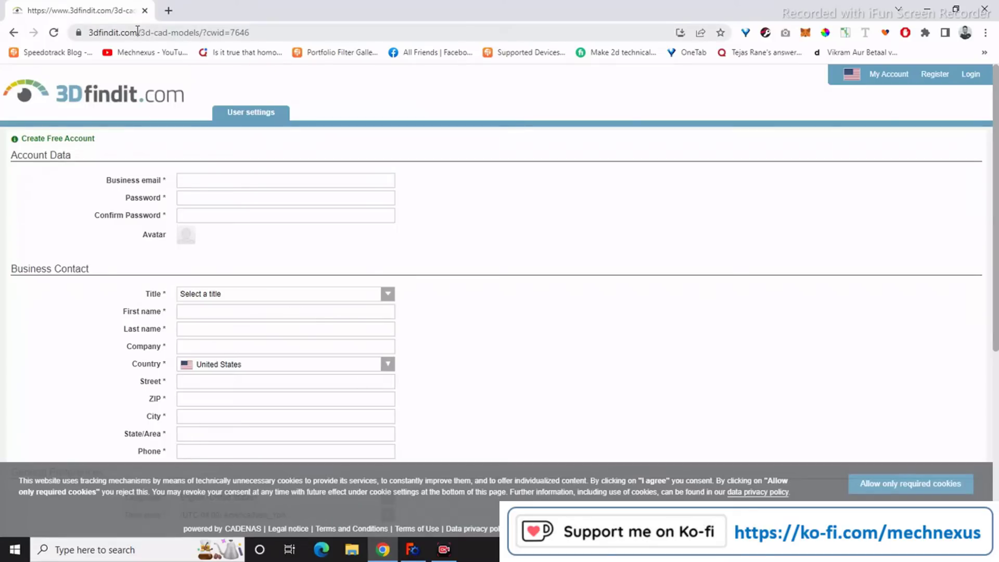
left_click_drag(138, 32, 297, 33)
key("BackSpace")
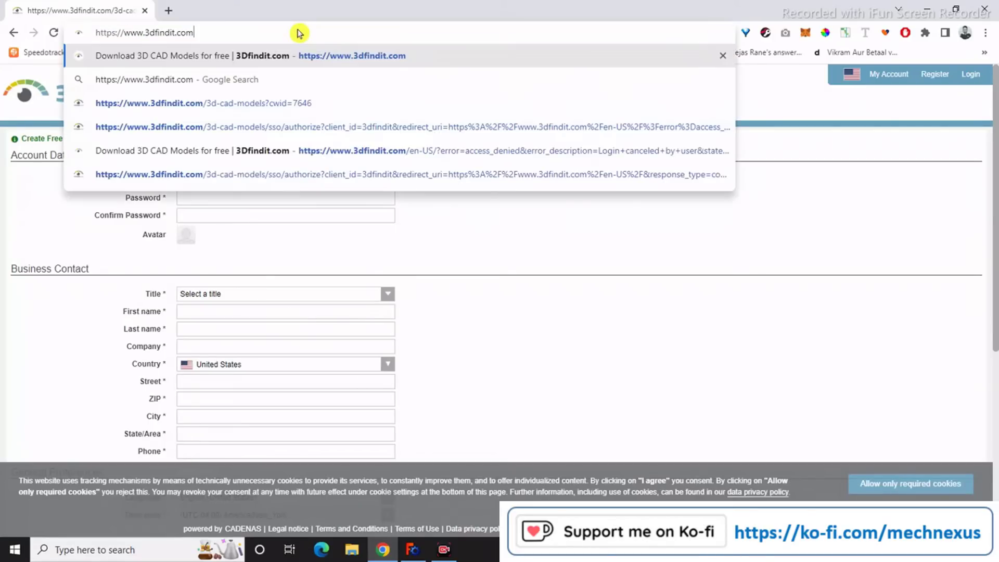
left_click(423, 59)
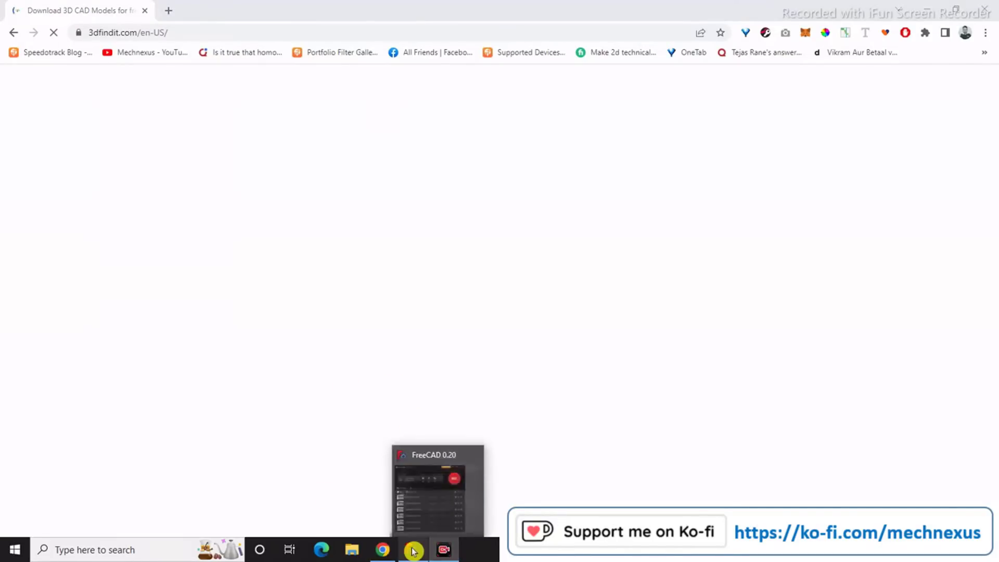
In FreeCAD's Addon manager, review the installed 3DfindIT for FreeCAD entry, then close it.
left_click(412, 550)
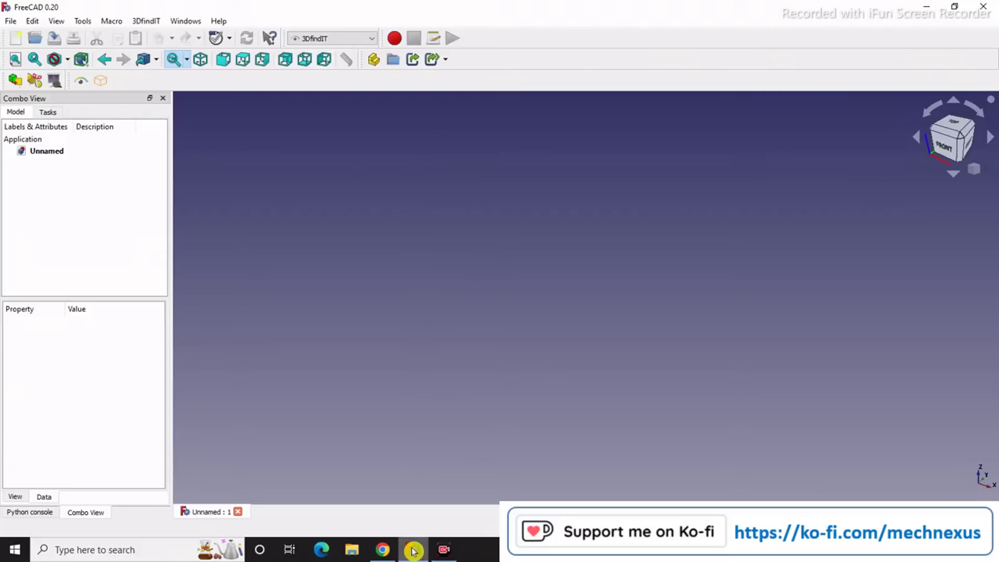
left_click(82, 21)
left_click(102, 202)
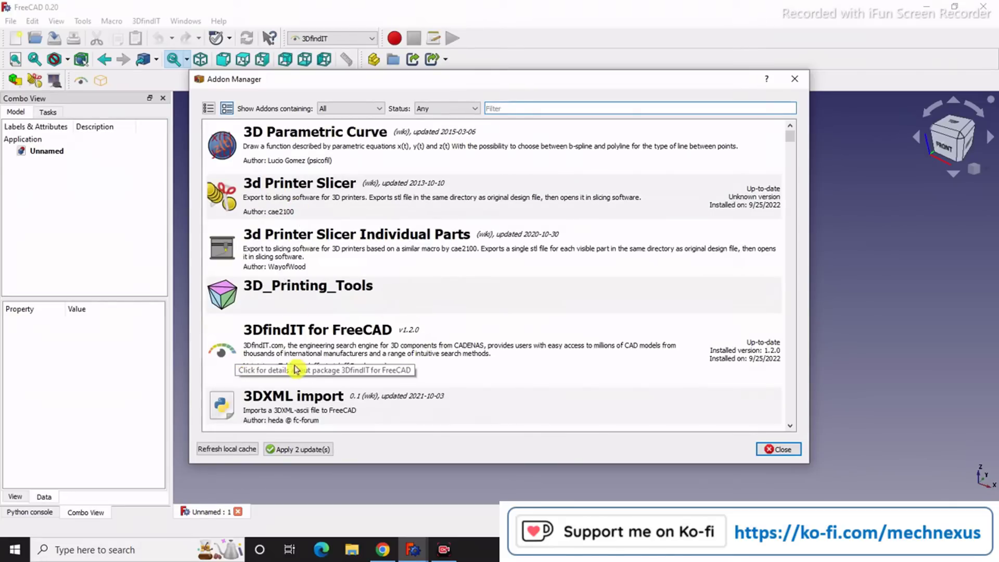
left_click(561, 366)
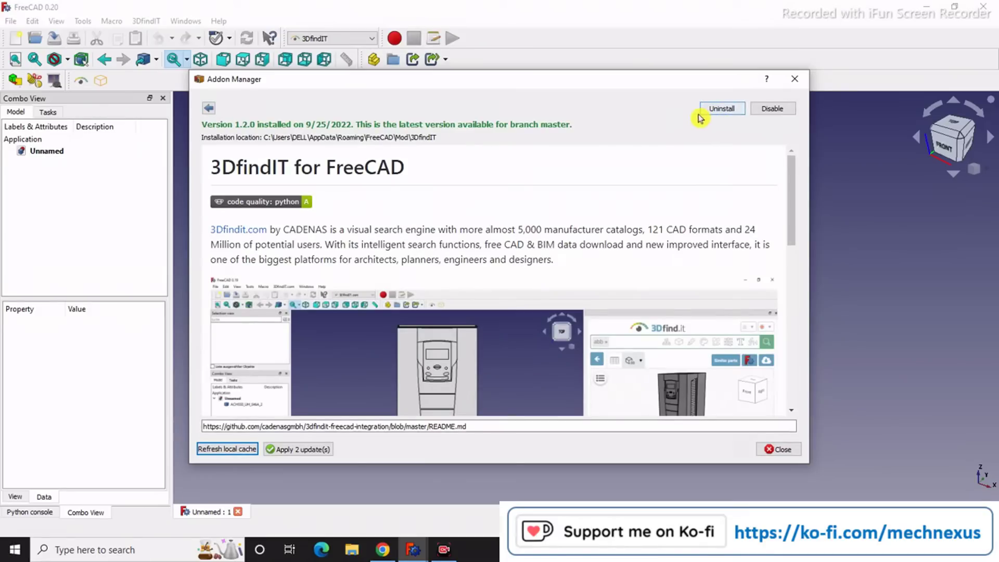
scroll(485, 359, "down", 4)
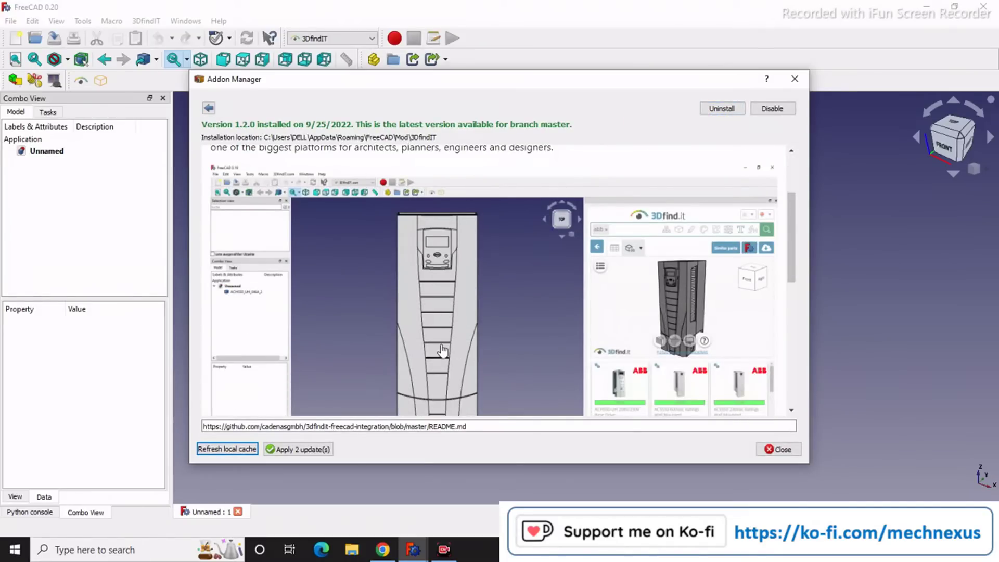
left_click(794, 78)
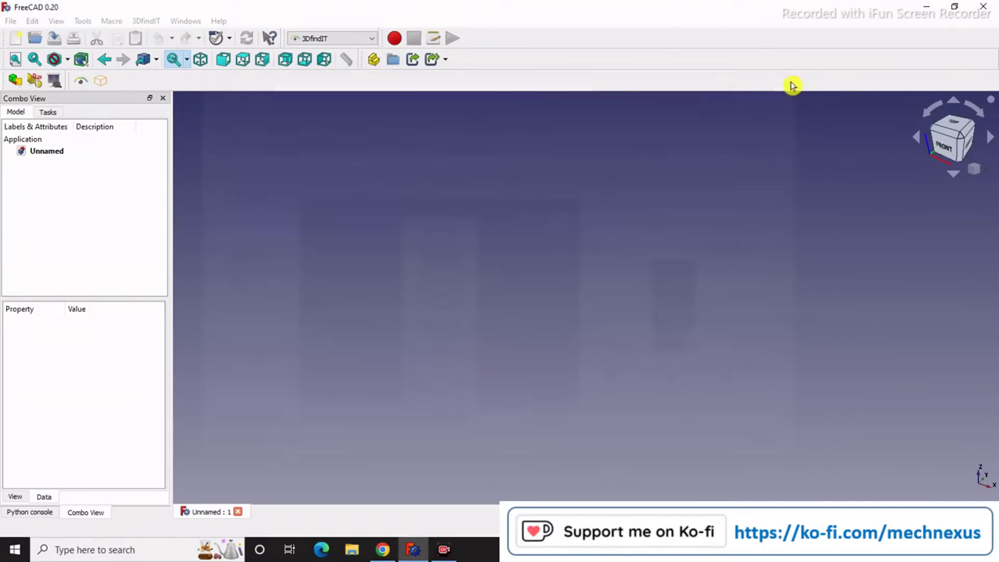
Show the 3DfindIT search panel in FreeCAD.
left_click(81, 85)
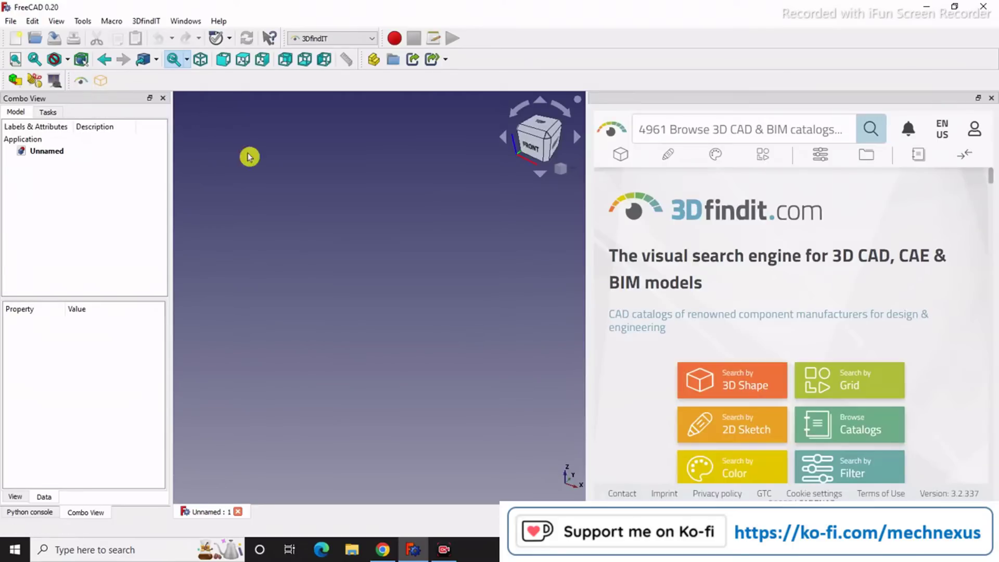
scroll(776, 257, "down", 2)
scroll(776, 257, "down", 2)
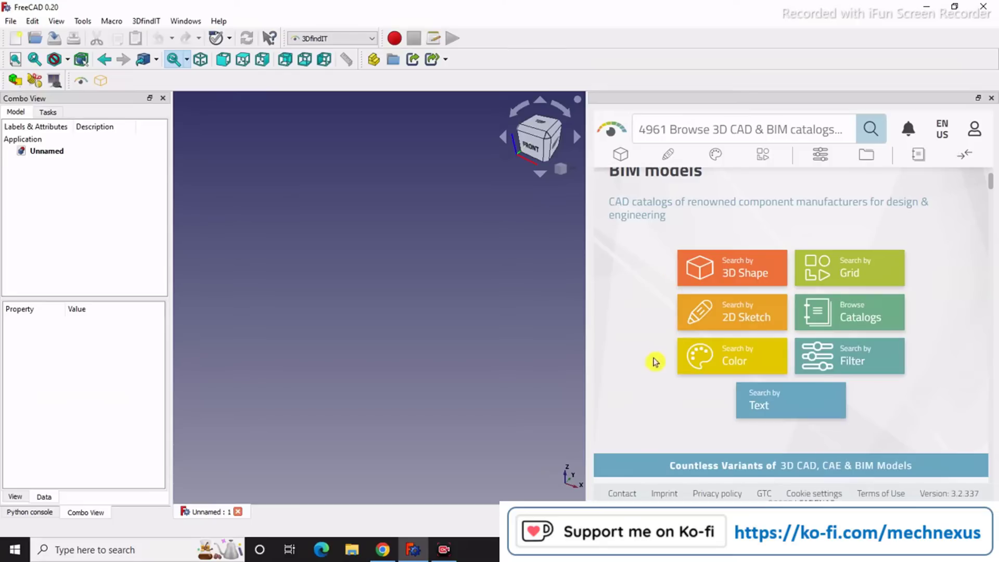
scroll(655, 359, "up", 3)
scroll(671, 305, "down", 2)
scroll(671, 291, "up", 2)
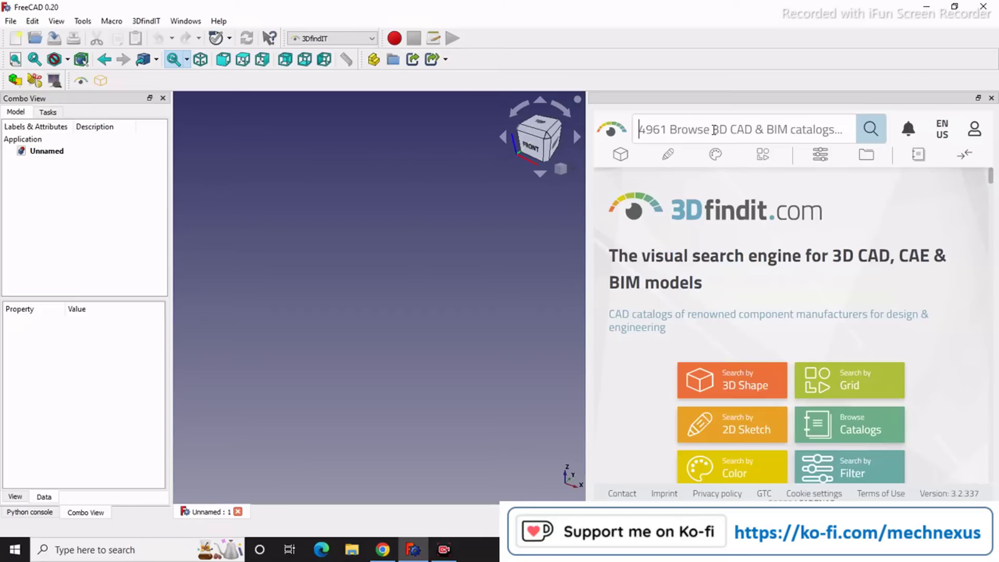
Search the 3DfindIT catalogs for 'motor' and browse the results.
type("mo")
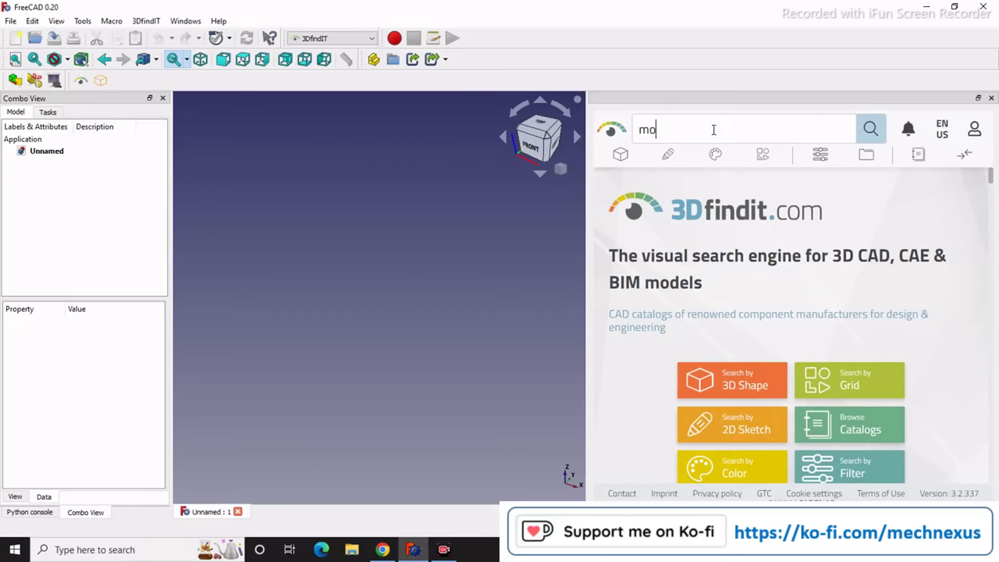
type("tor")
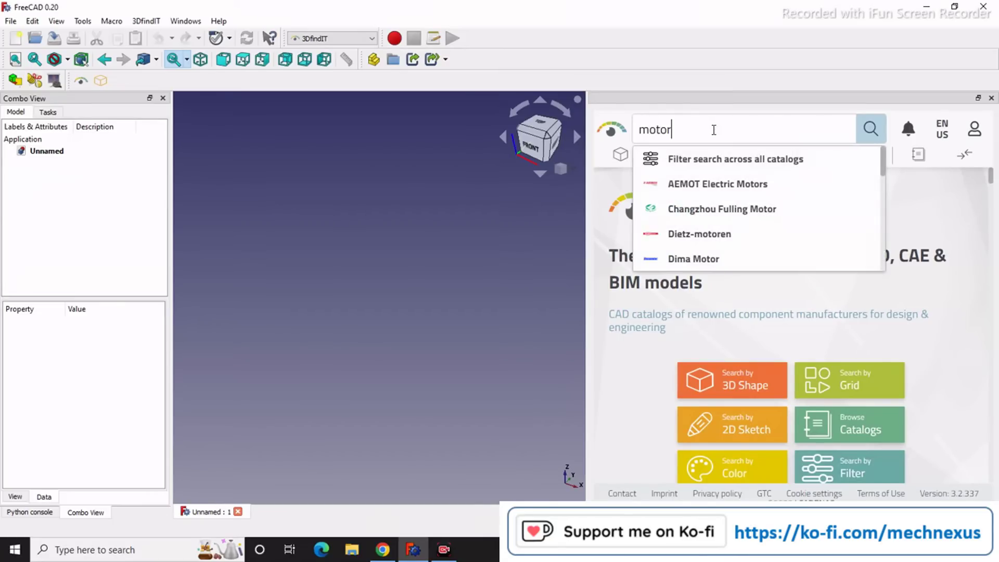
key("Return")
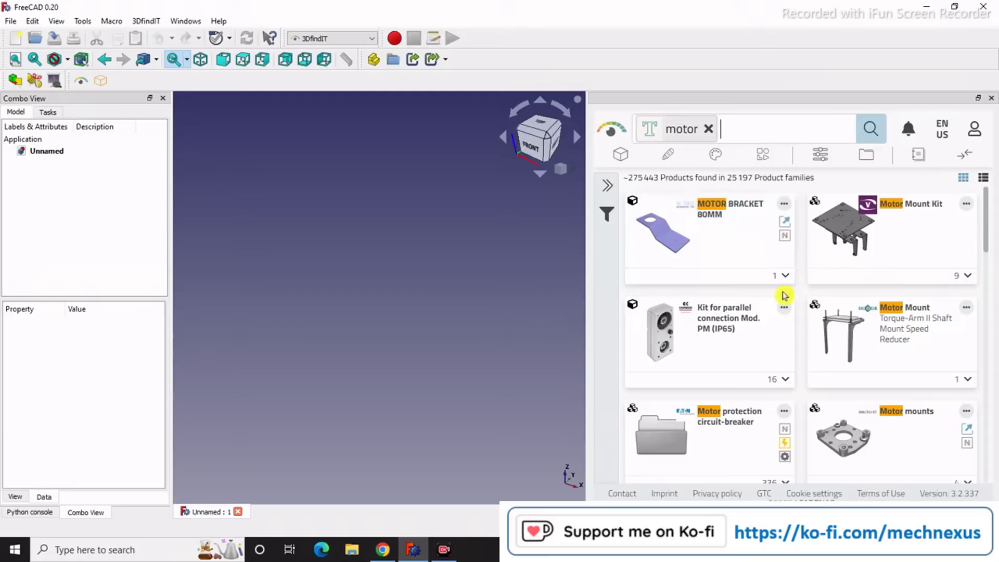
scroll(715, 392, "down", 1)
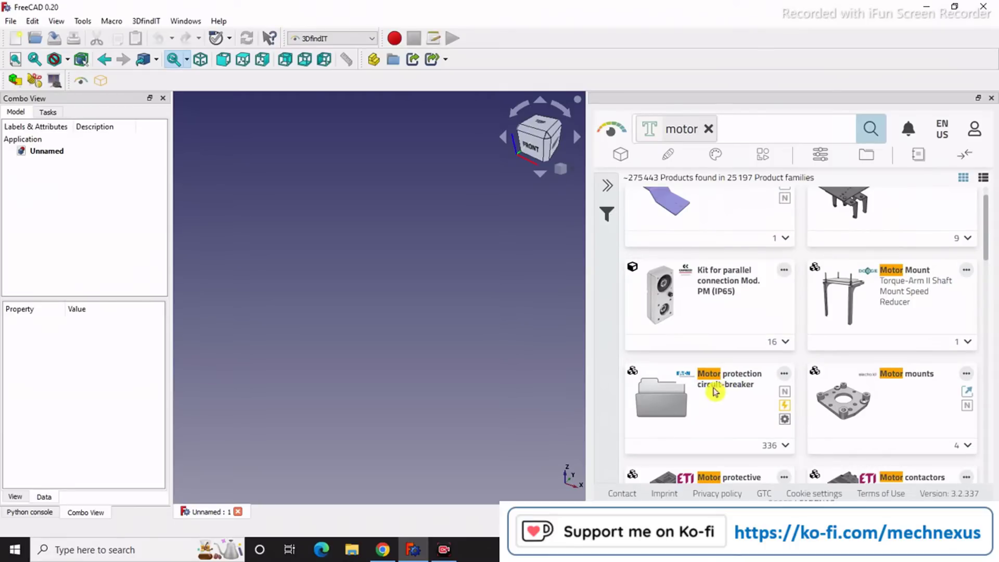
scroll(715, 391, "up", 1)
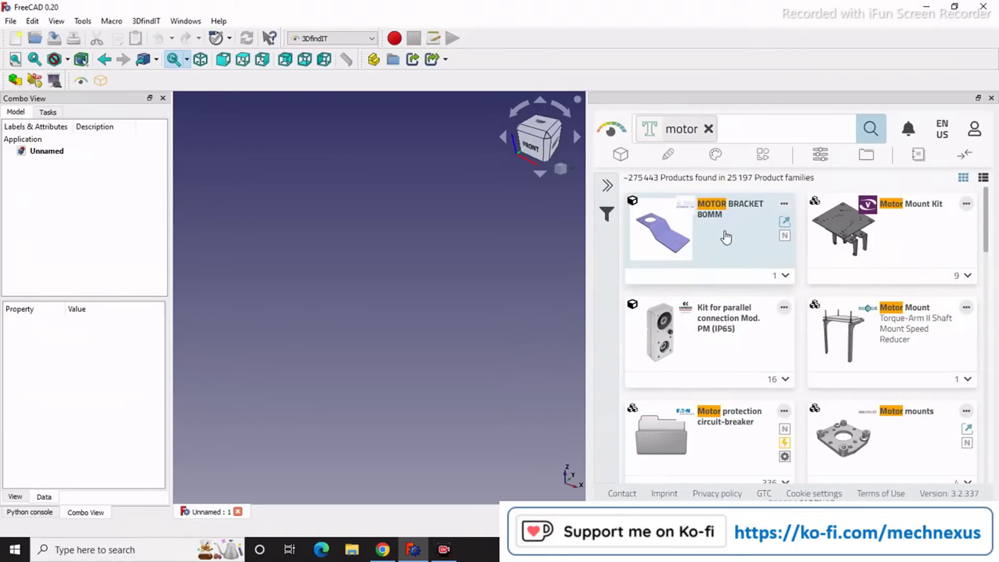
Open the MOTOR BRACKET 80MM product page and orbit its preview.
left_click(726, 237)
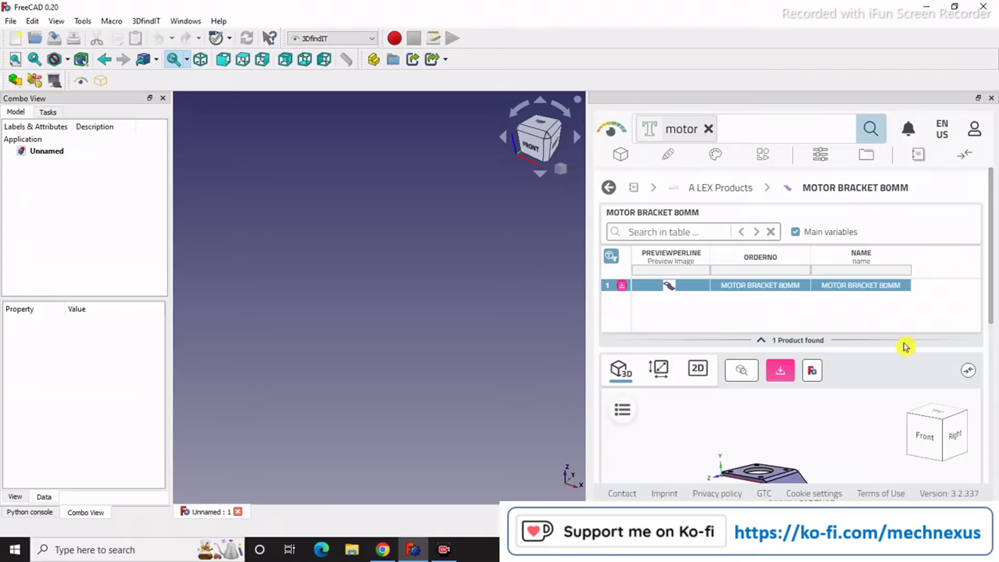
scroll(831, 322, "down", 2)
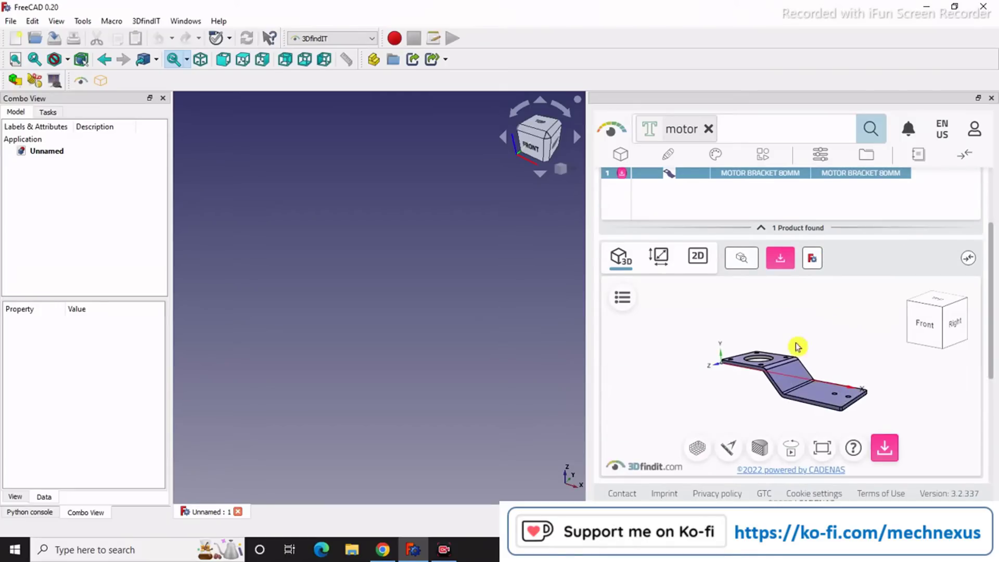
left_click_drag(781, 373, 743, 352)
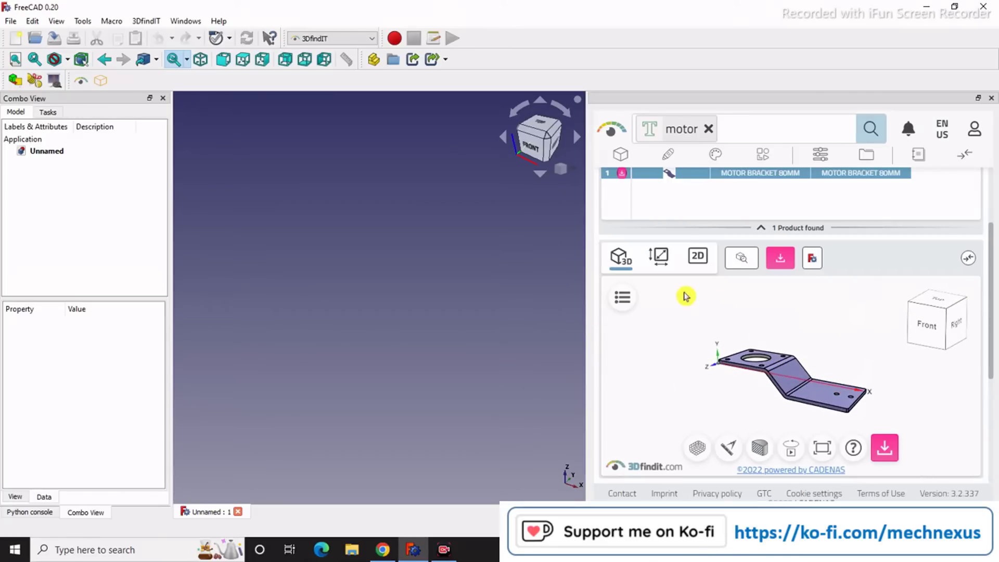
Check the bracket's 2D front view, then rotate and zoom the 3D model to view its back.
left_click(699, 266)
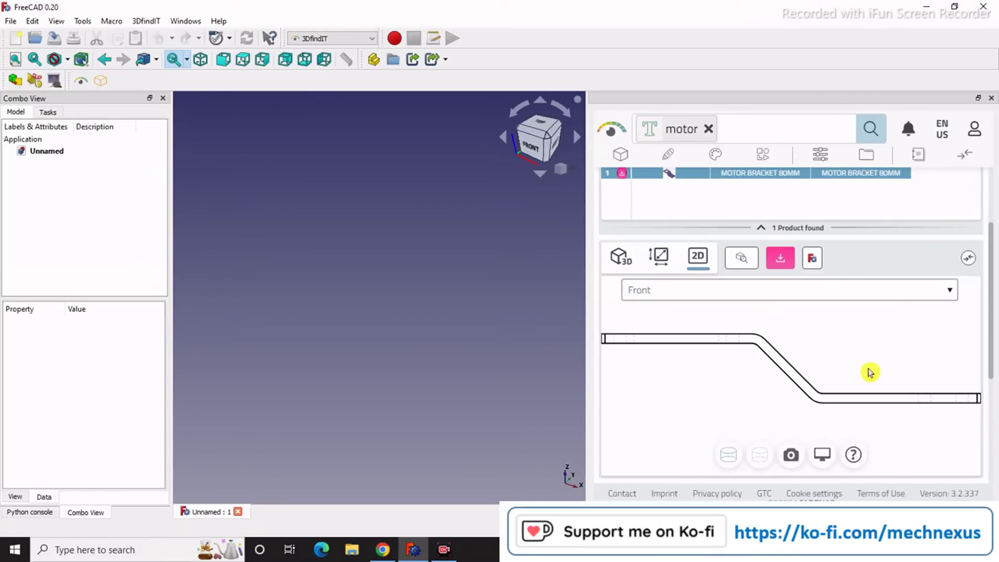
left_click(621, 257)
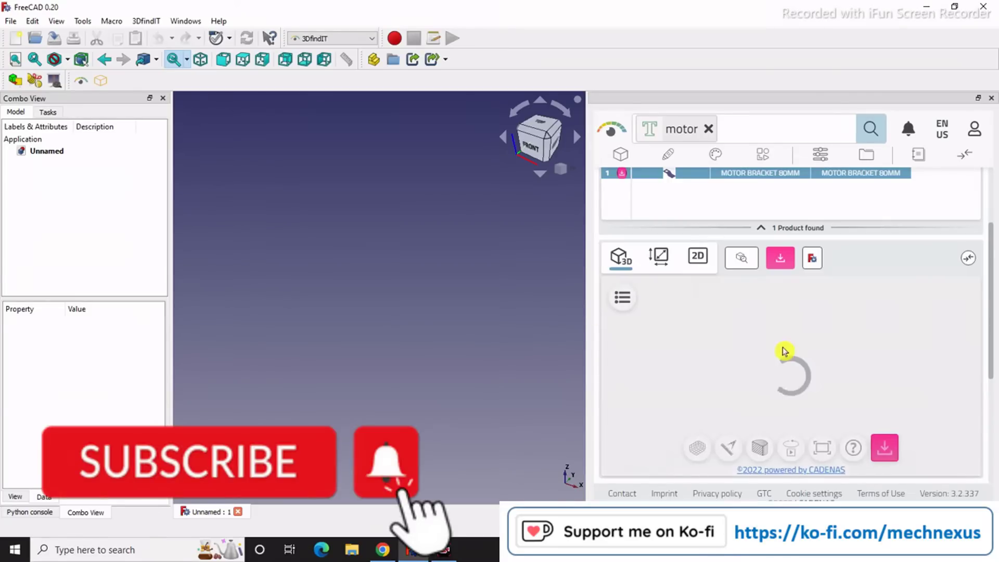
left_click_drag(826, 352, 778, 392)
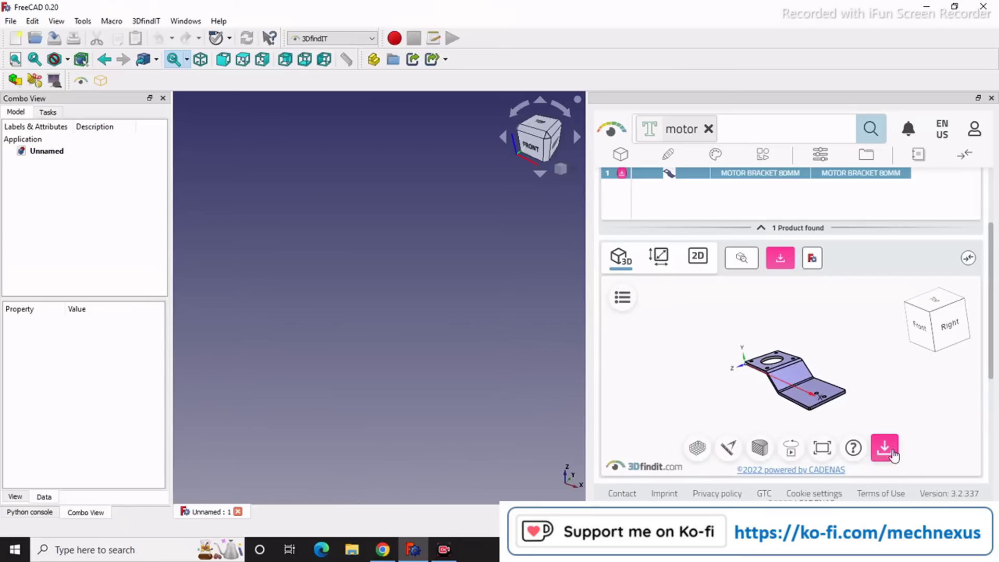
scroll(861, 359, "down", 3)
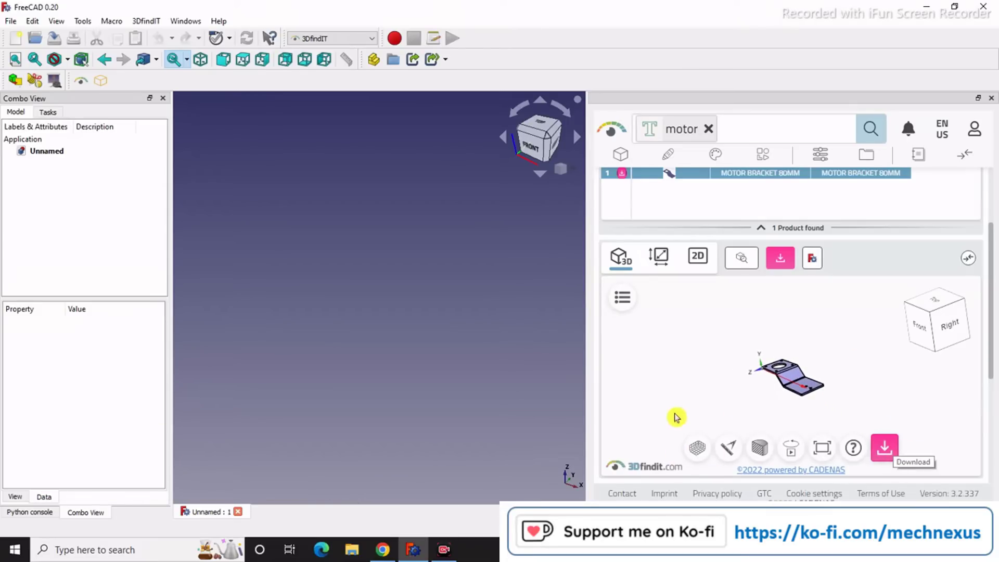
scroll(677, 411, "up", 4)
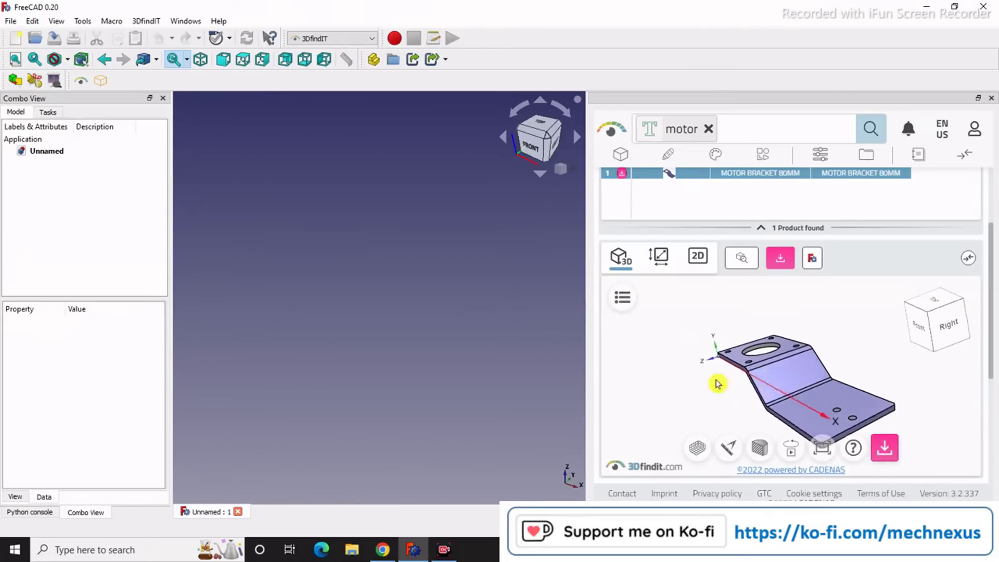
left_click_drag(716, 384, 723, 412)
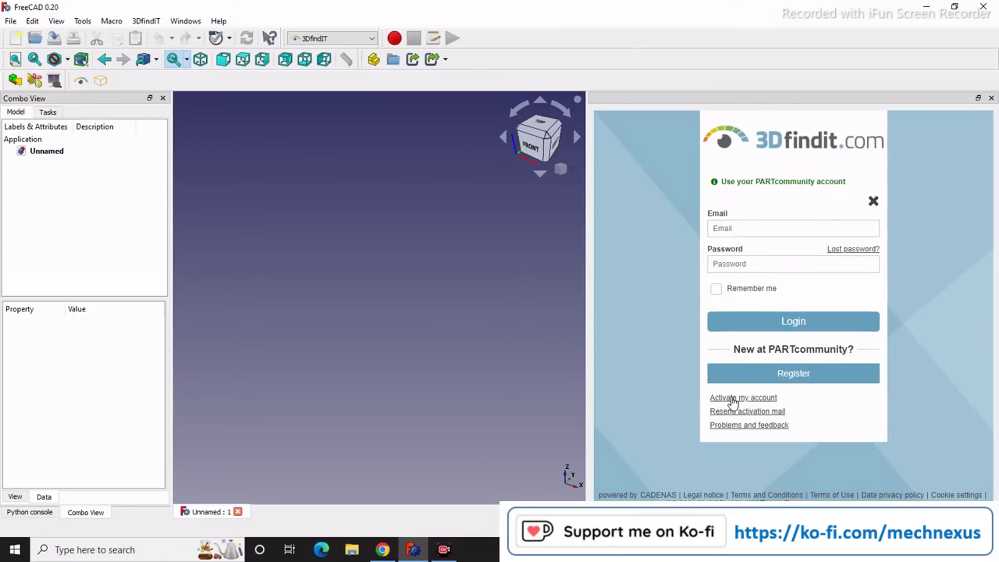
Close the PARTcommunity login prompt, then toggle the bracket preview to 2D and back to 3D.
left_click(874, 202)
left_click(874, 203)
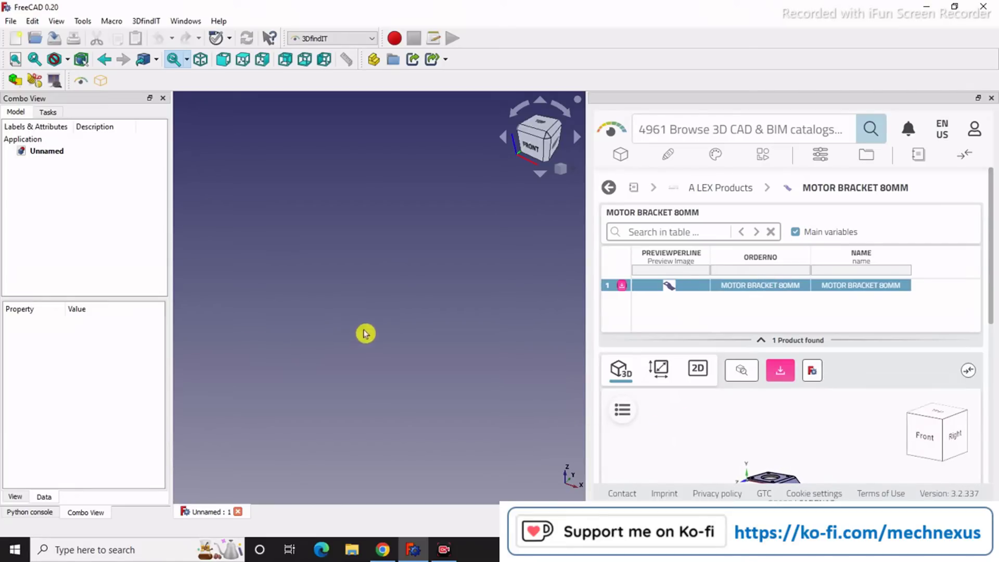
scroll(770, 327, "down", 3)
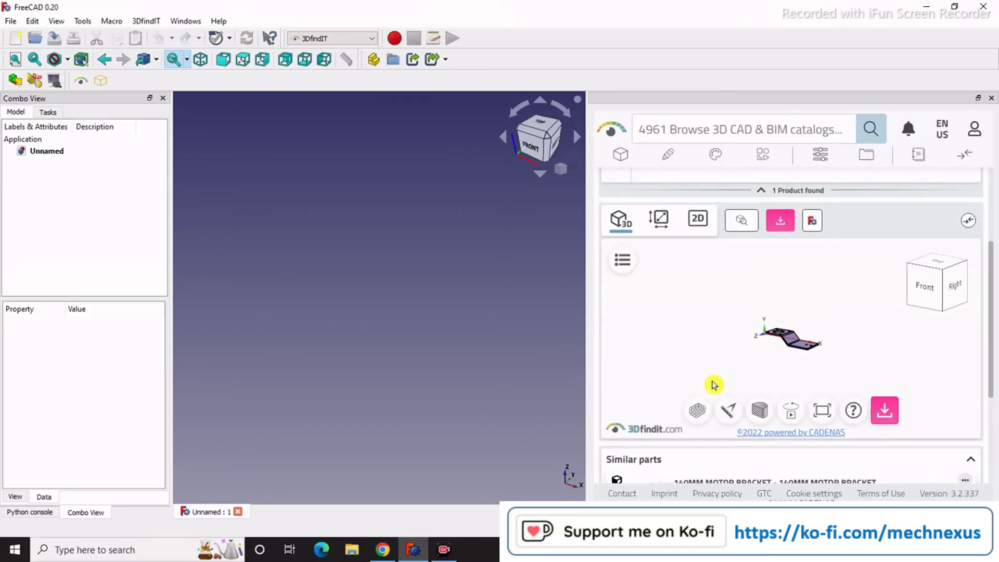
left_click(698, 218)
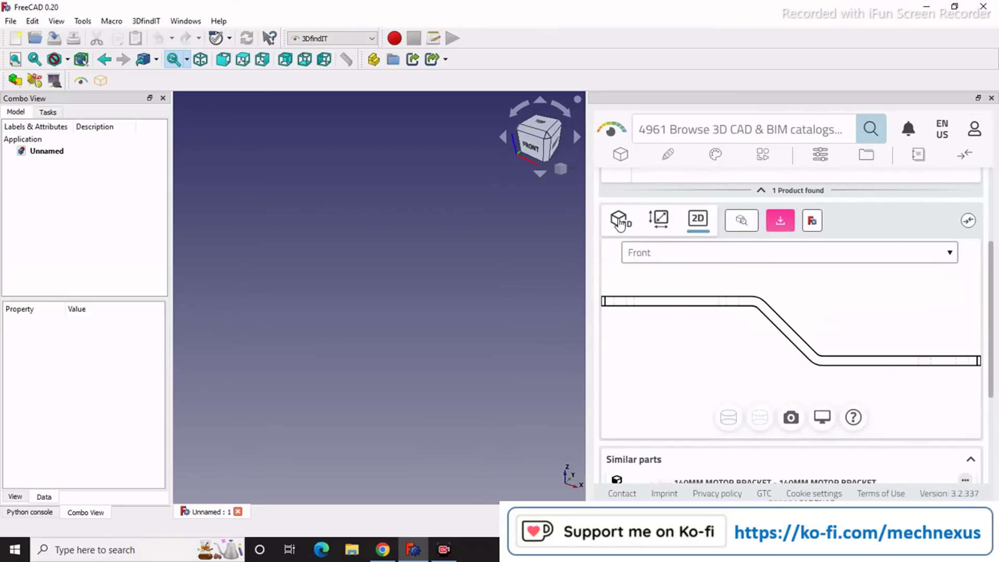
left_click(619, 221)
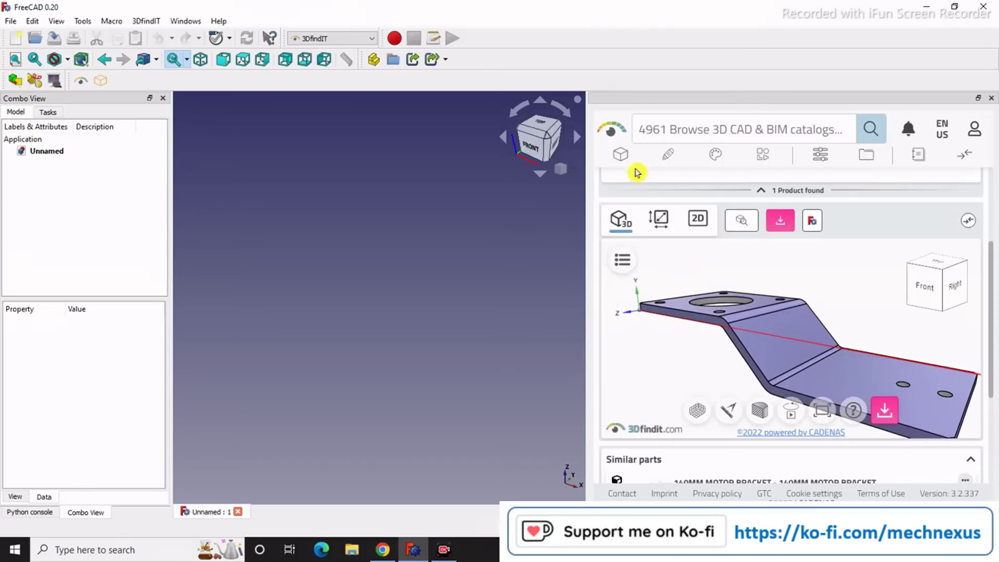
Return to the 3DfindIT start page and search again for 'motor'.
left_click(622, 156)
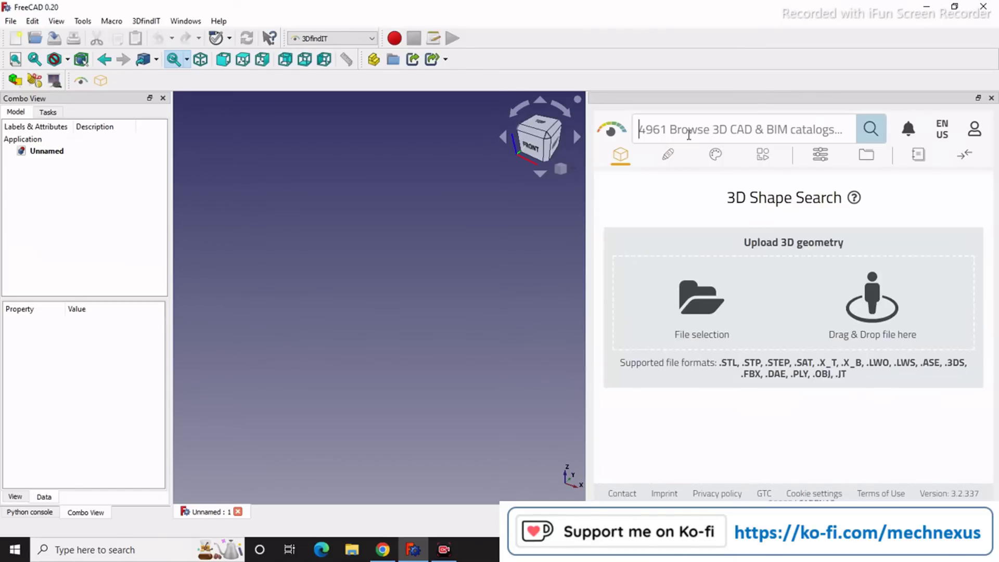
type("motor")
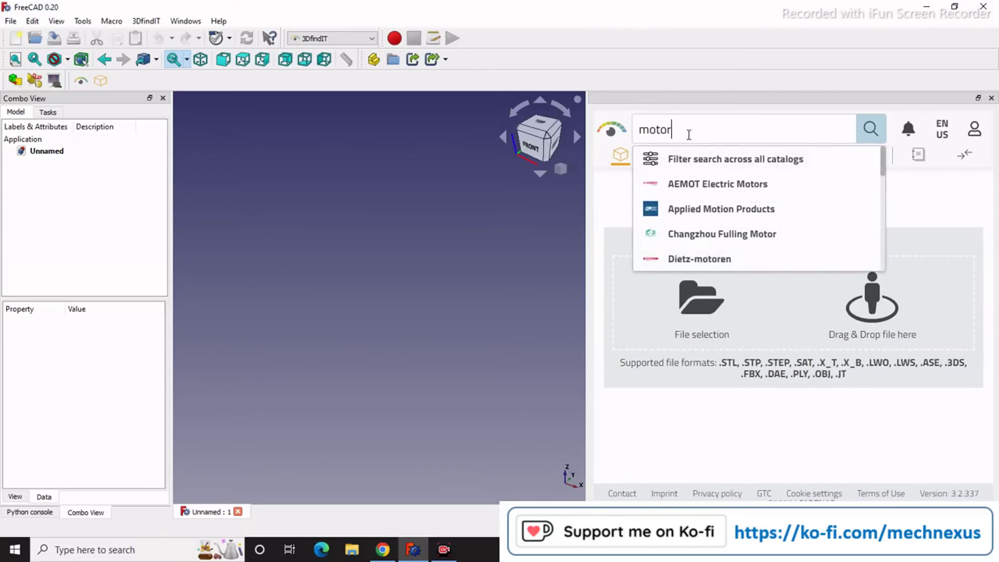
key("Return")
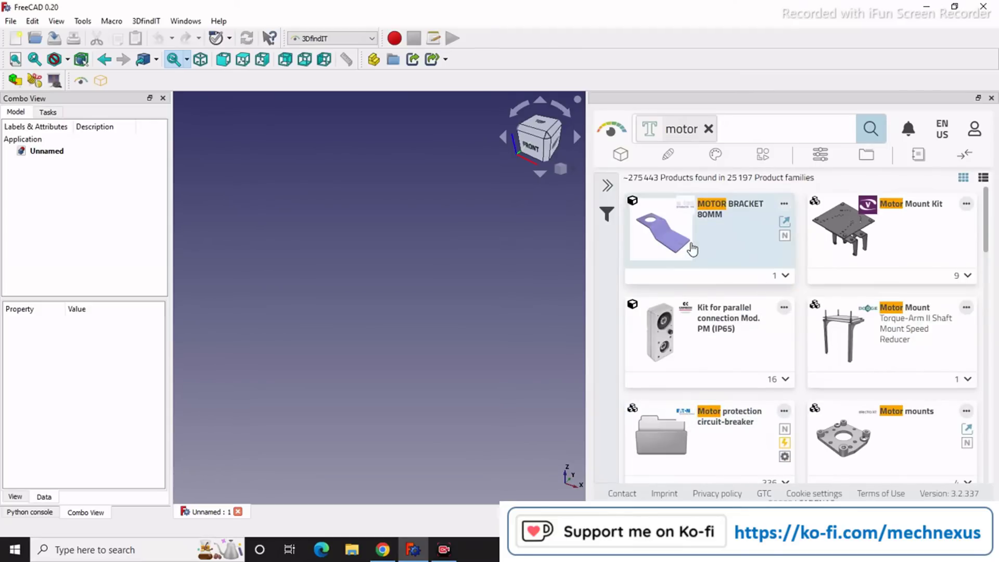
Drop the MOTOR BRACKET thumbnail into the workspace, then close the CatalogImage.png tab.
left_click_drag(693, 249, 324, 295)
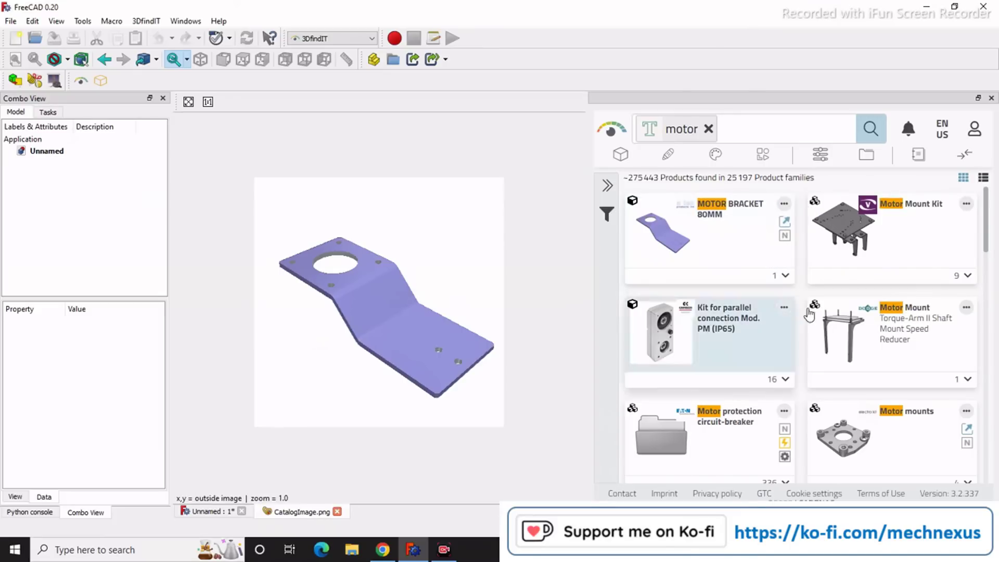
left_click(777, 214)
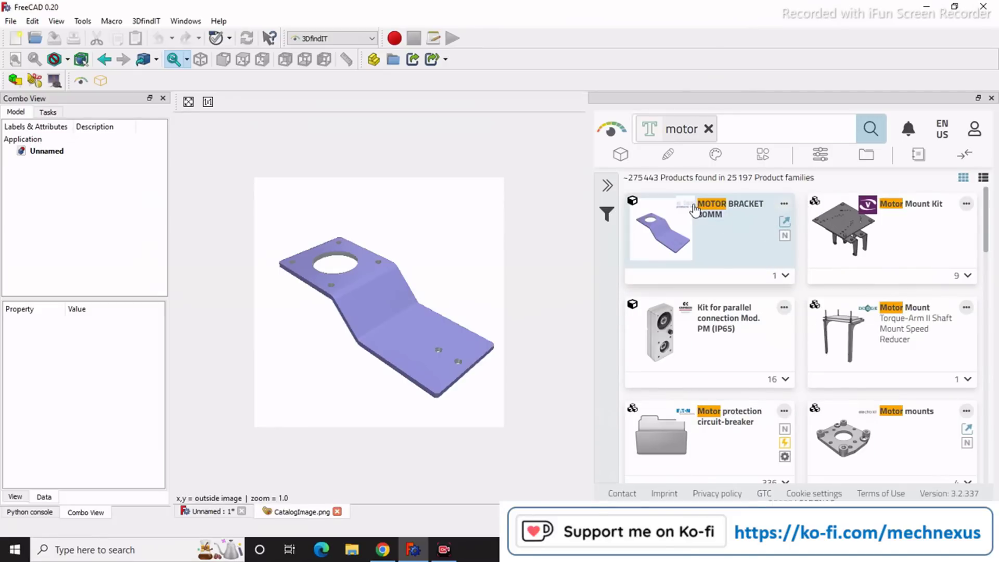
left_click(339, 513)
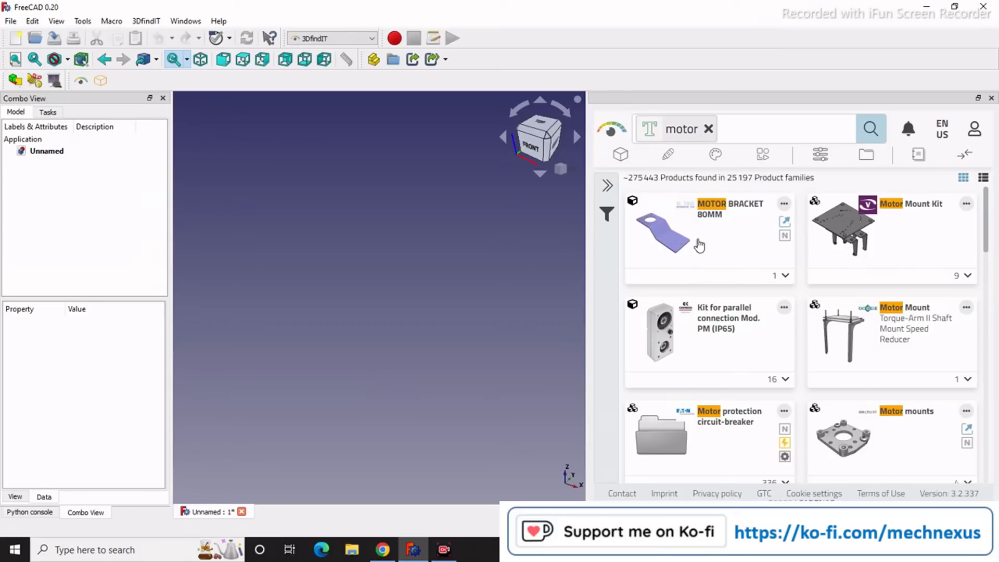
left_click(750, 240)
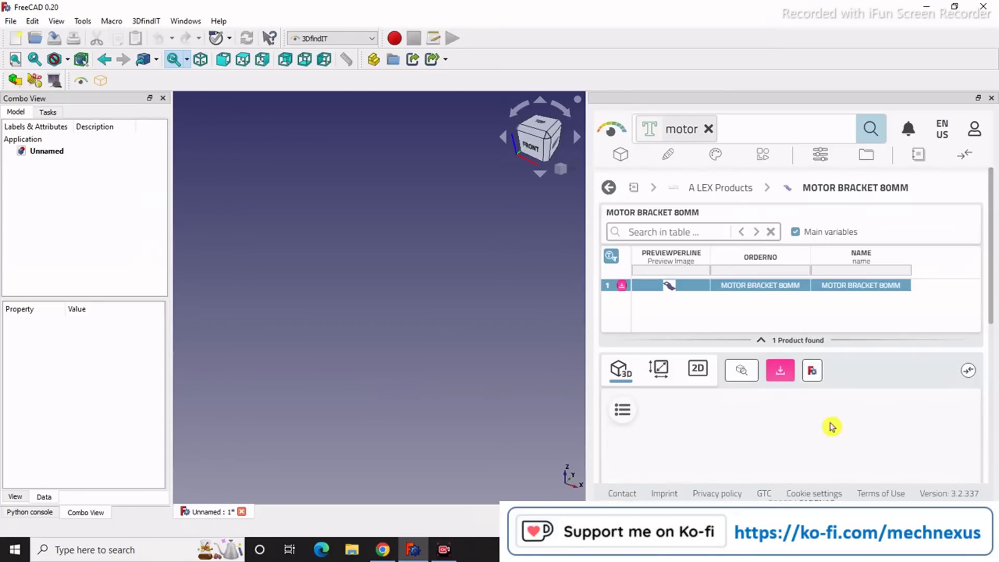
left_click(610, 188)
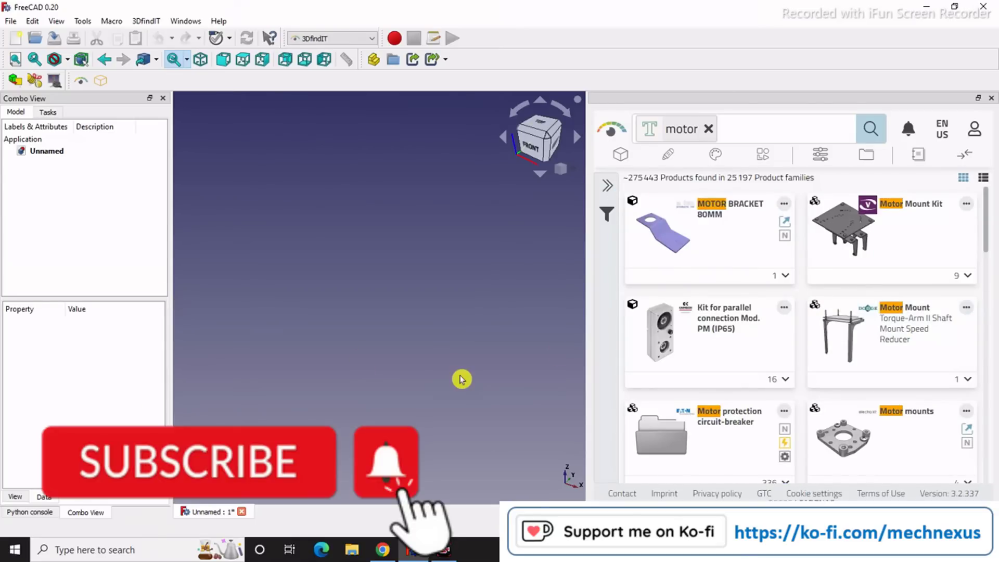
scroll(765, 389, "down", 6)
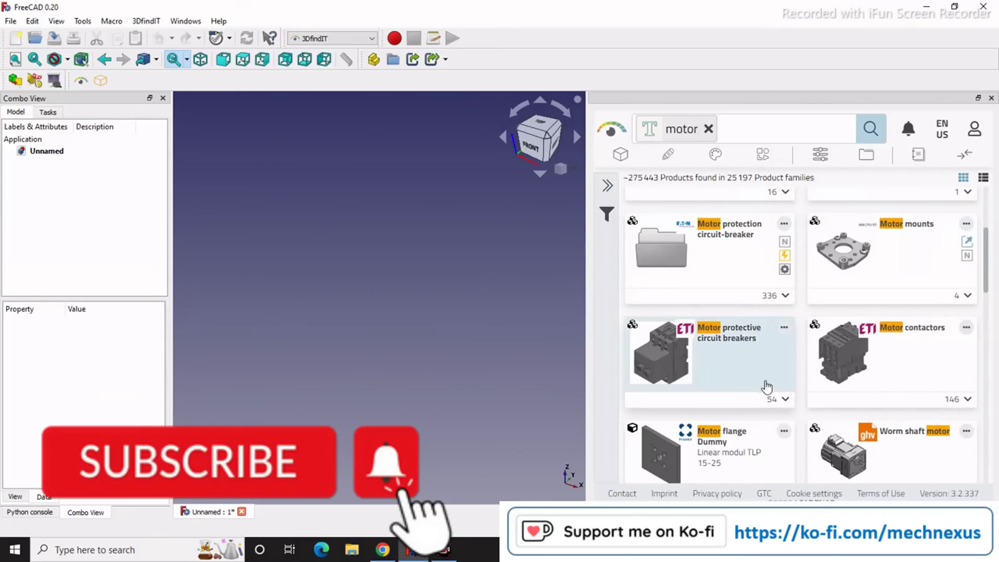
scroll(765, 389, "up", 2)
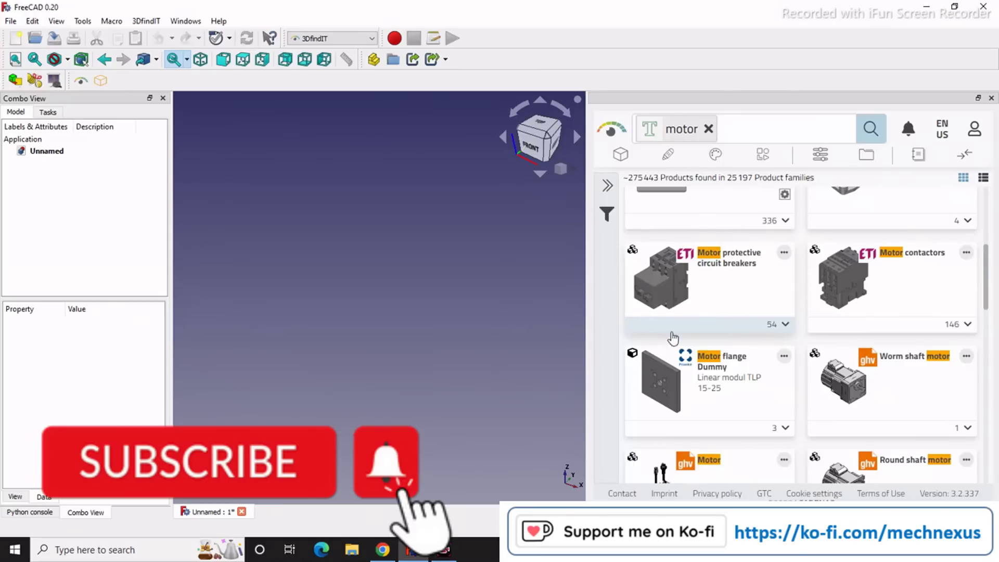
scroll(671, 336, "down", 3)
scroll(685, 415, "down", 3)
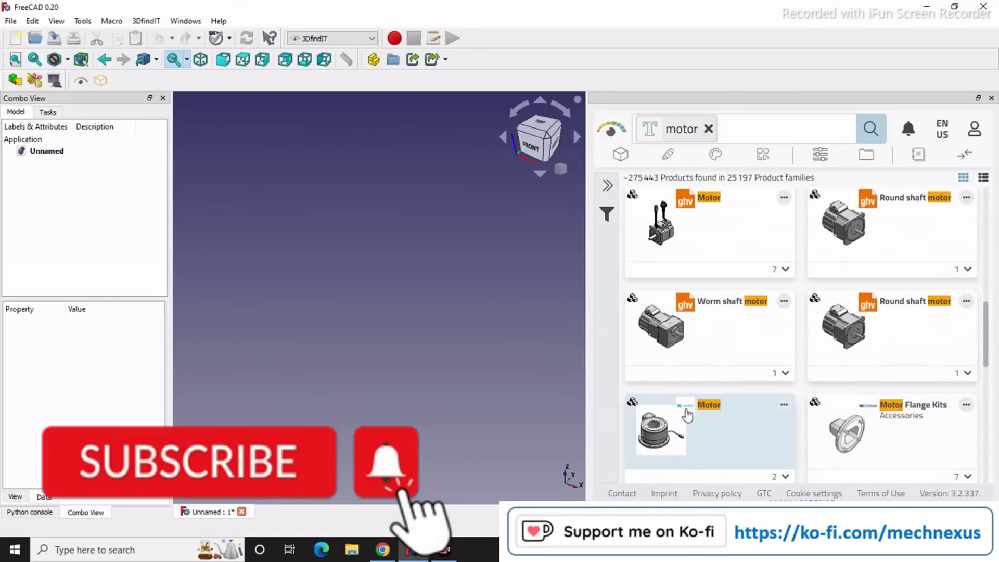
scroll(687, 413, "down", 3)
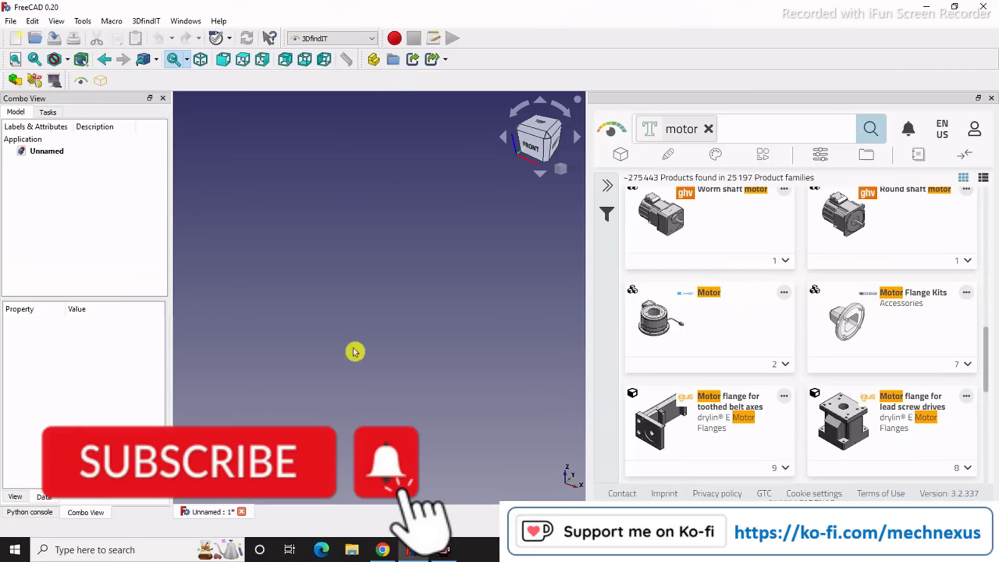
scroll(742, 323, "up", 5)
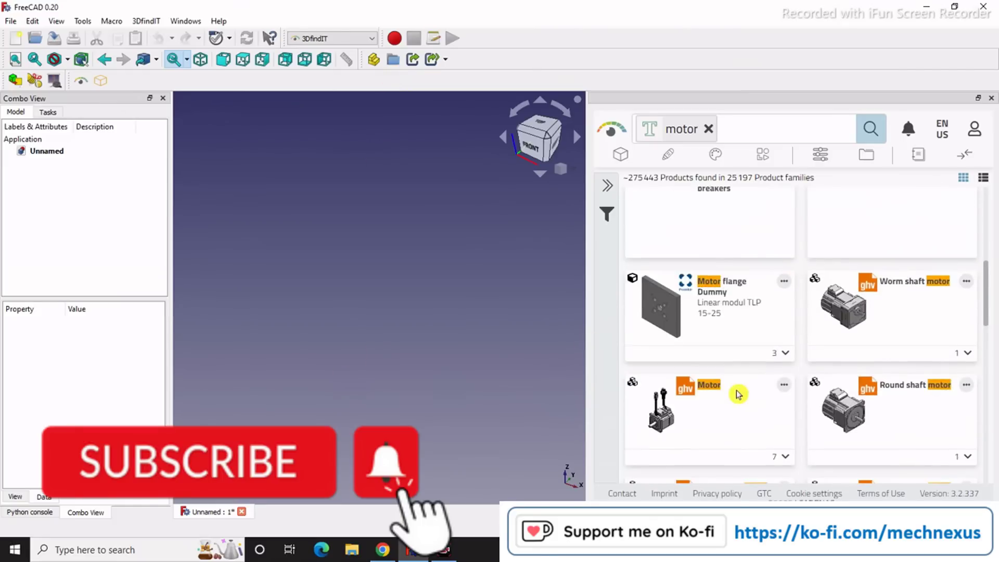
scroll(738, 395, "up", 3)
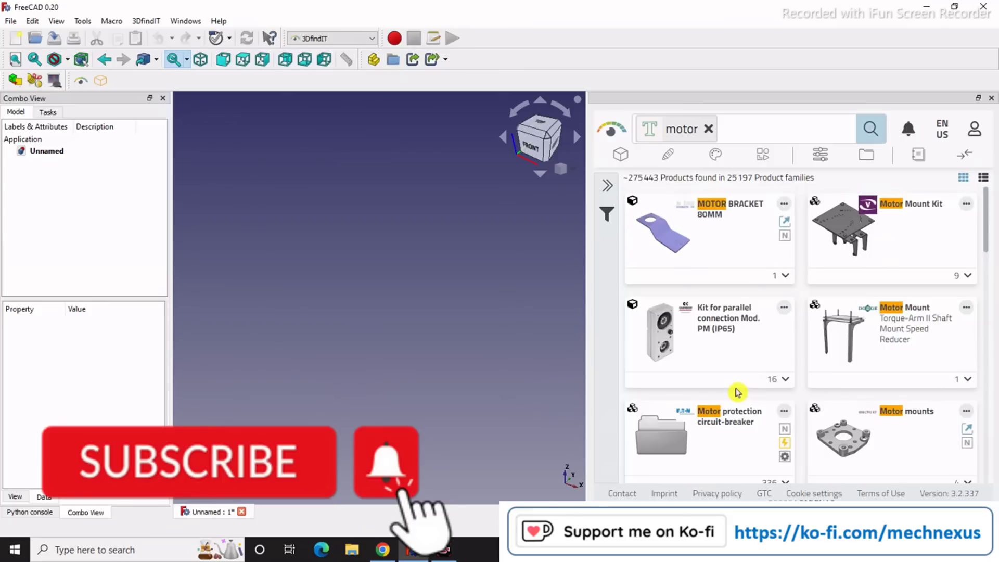